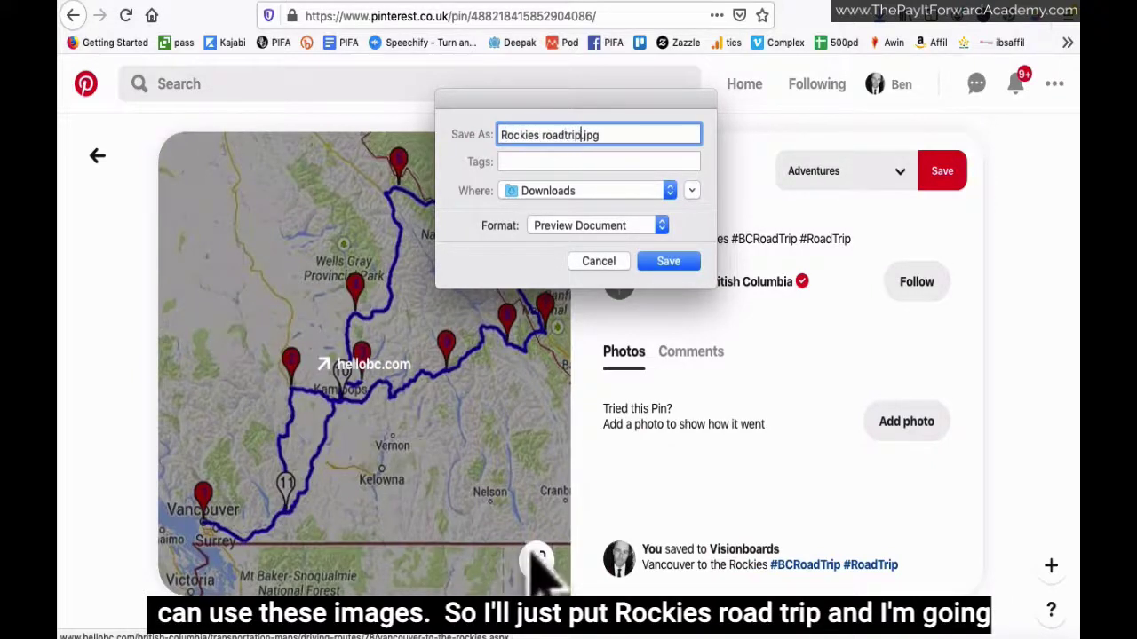
Step: Save the road trip map image to the Desktop as Rockies roadtrip.jpg
left_click(672, 191)
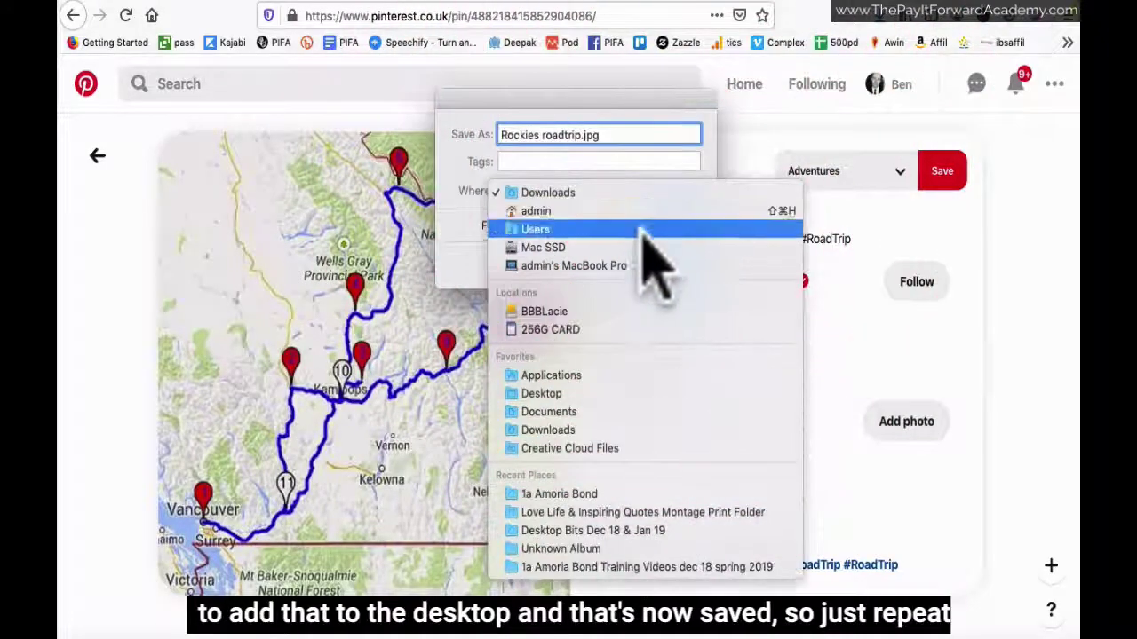
left_click(599, 394)
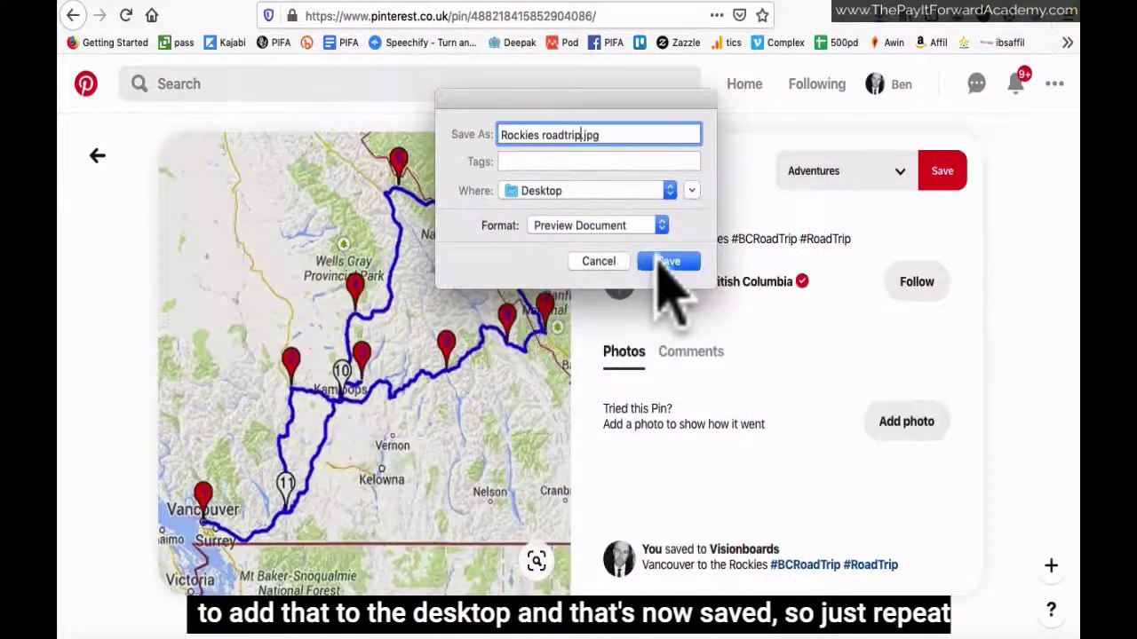
left_click(668, 261)
Step: Search Pinterest for yoga and open the pin with the illustrated animal Yoga Poses chart
left_click(181, 84)
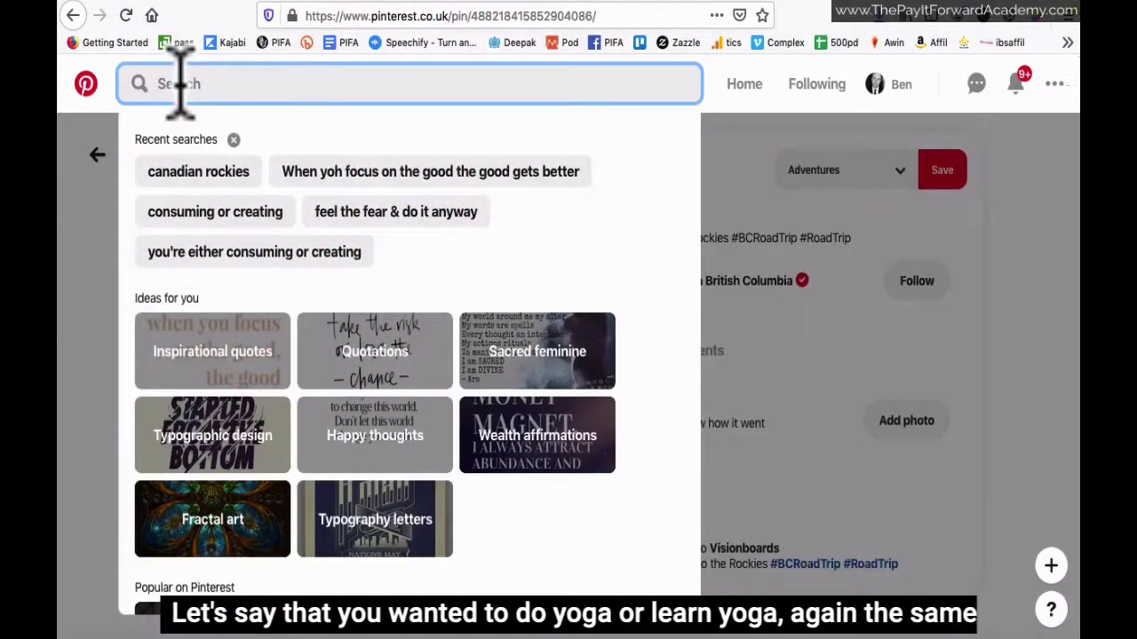
type("yoga")
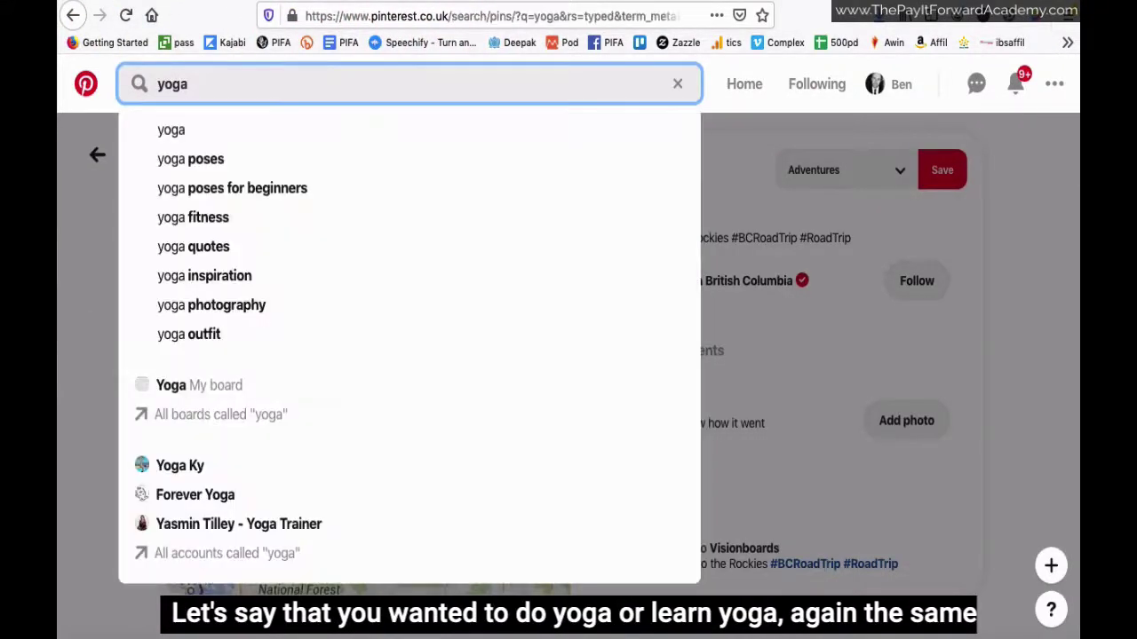
key("Return")
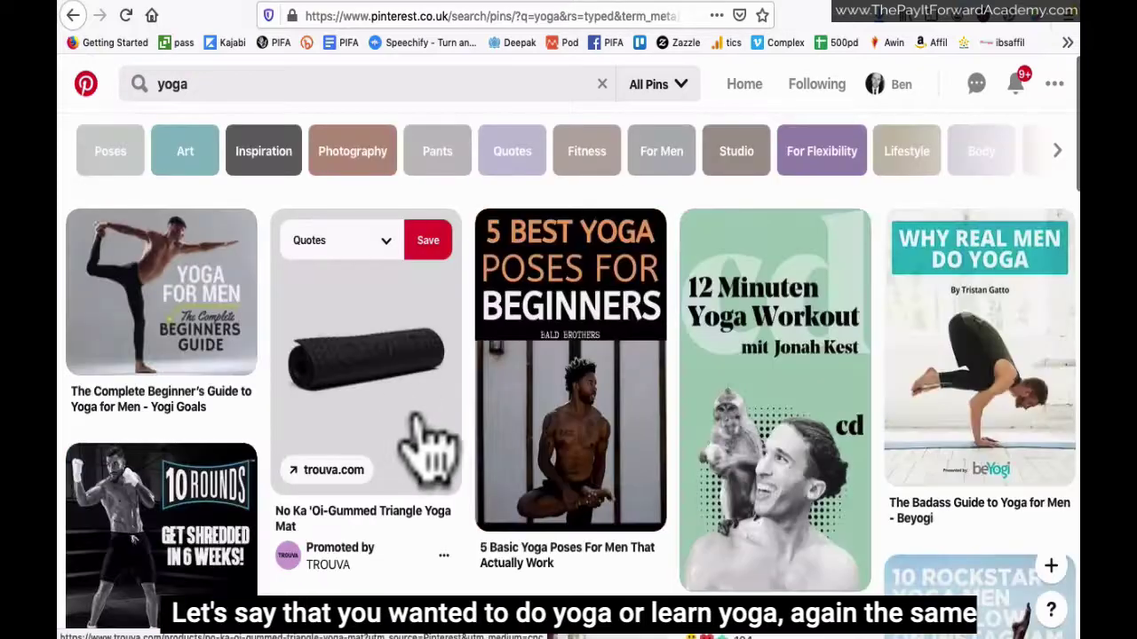
scroll(429, 452, "down", 6)
scroll(423, 426, "down", 3)
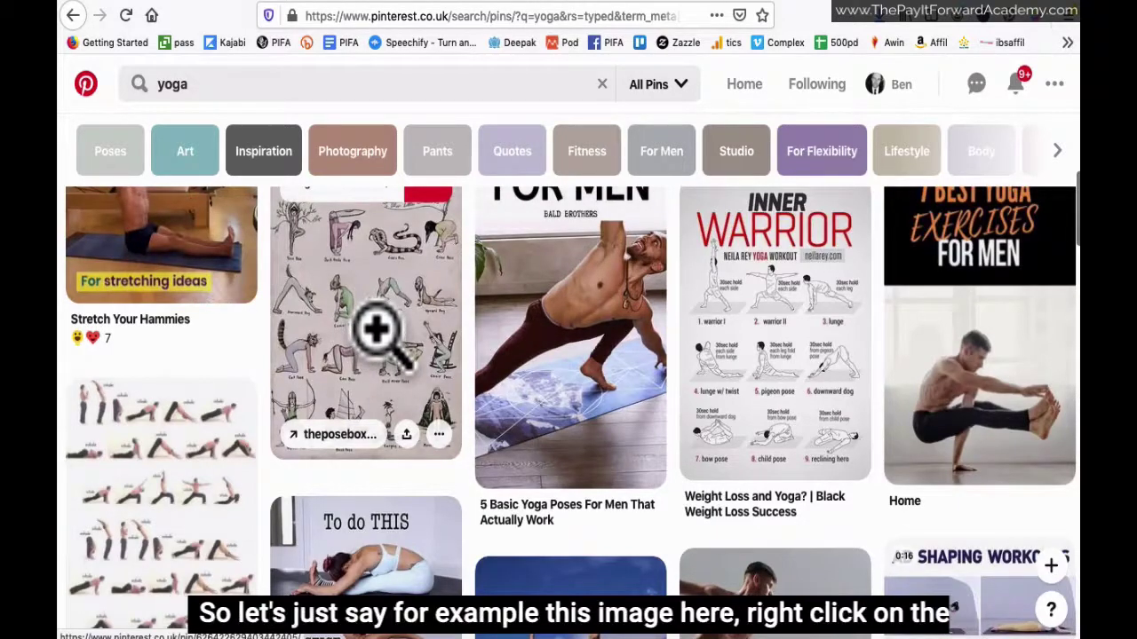
left_click(378, 328)
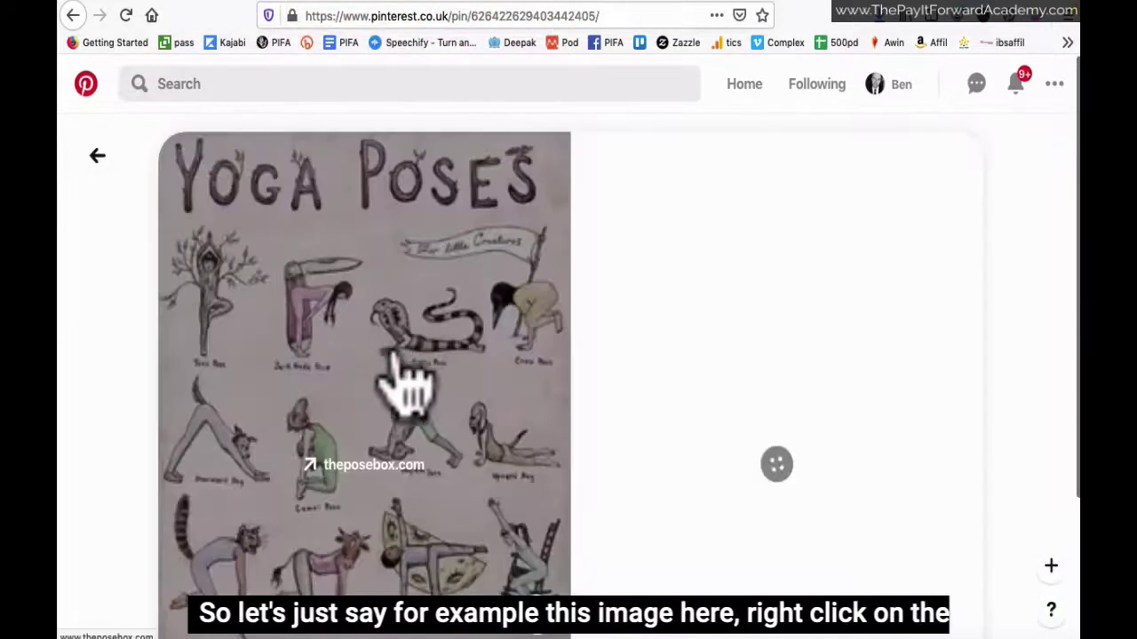
Step: Save the Yoga Poses image to the Desktop as Yoga1.jpg
right_click(364, 355)
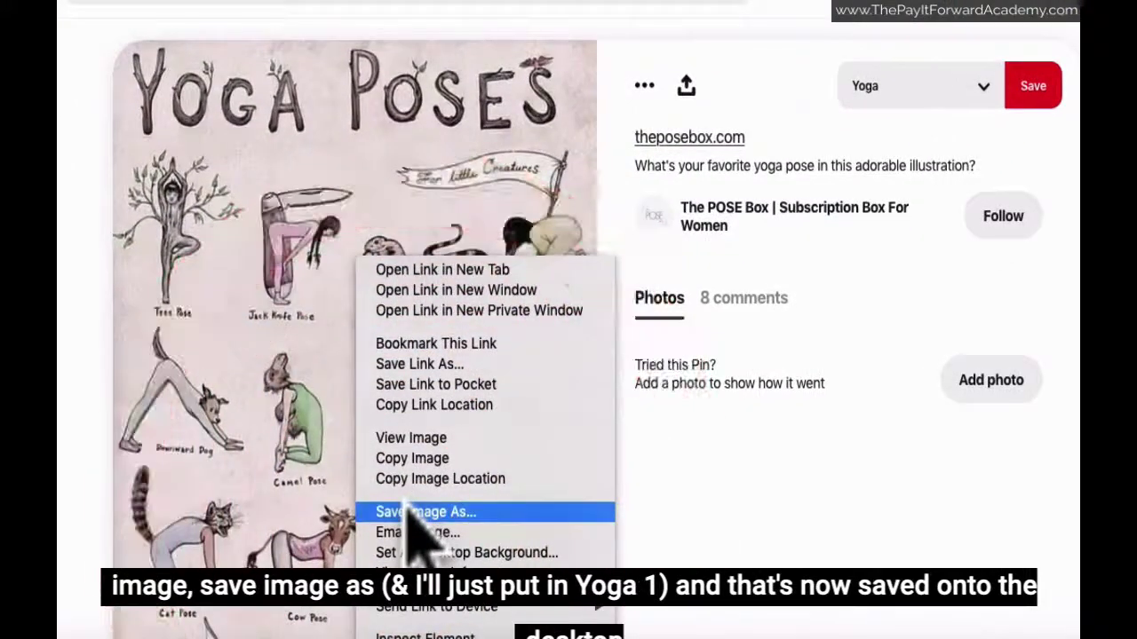
left_click(411, 514)
type("Yoga1.jpg")
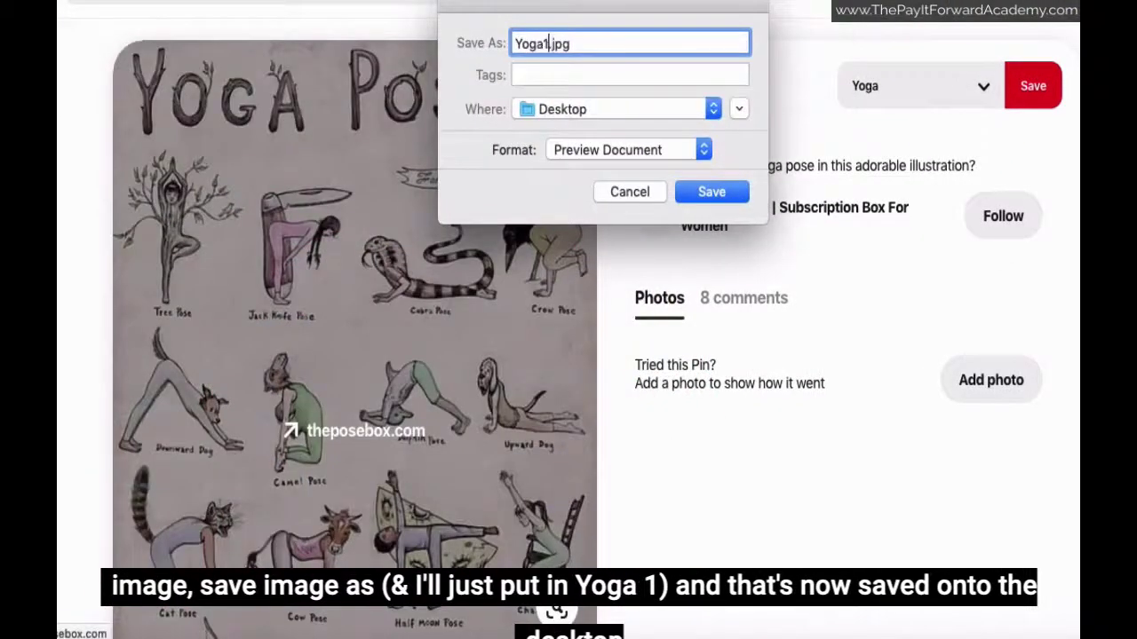
key("Return")
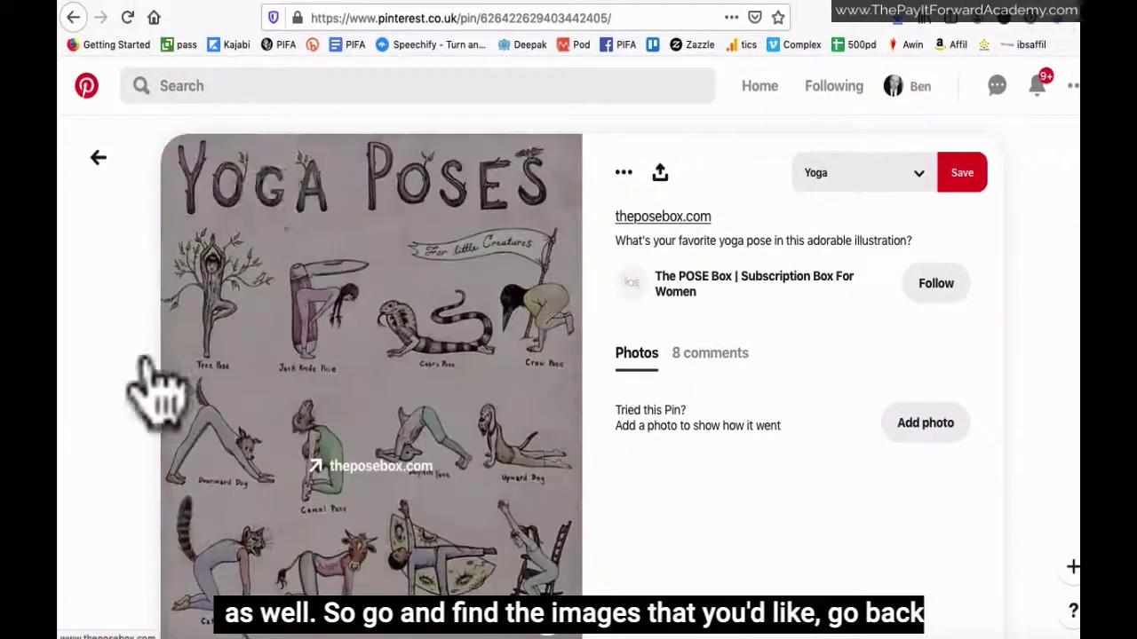
Step: Switch to Finder and move Rockies roadtrip.jpg and Yoga1.jpg from the Desktop into the Screensaver Demo folder
left_click(84, 622)
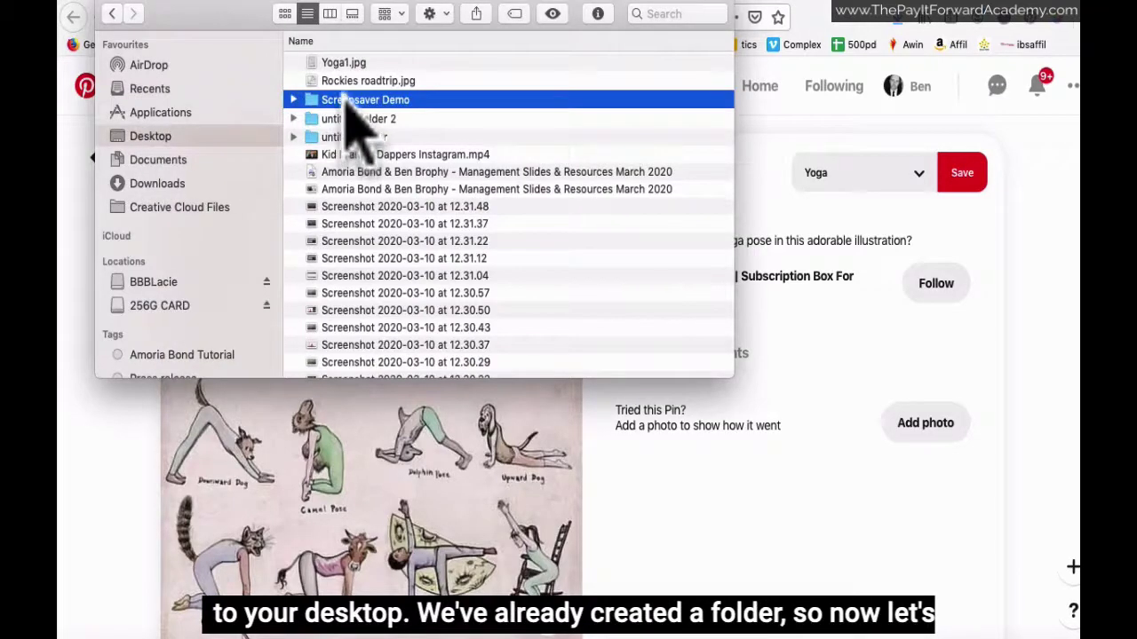
left_click(364, 80)
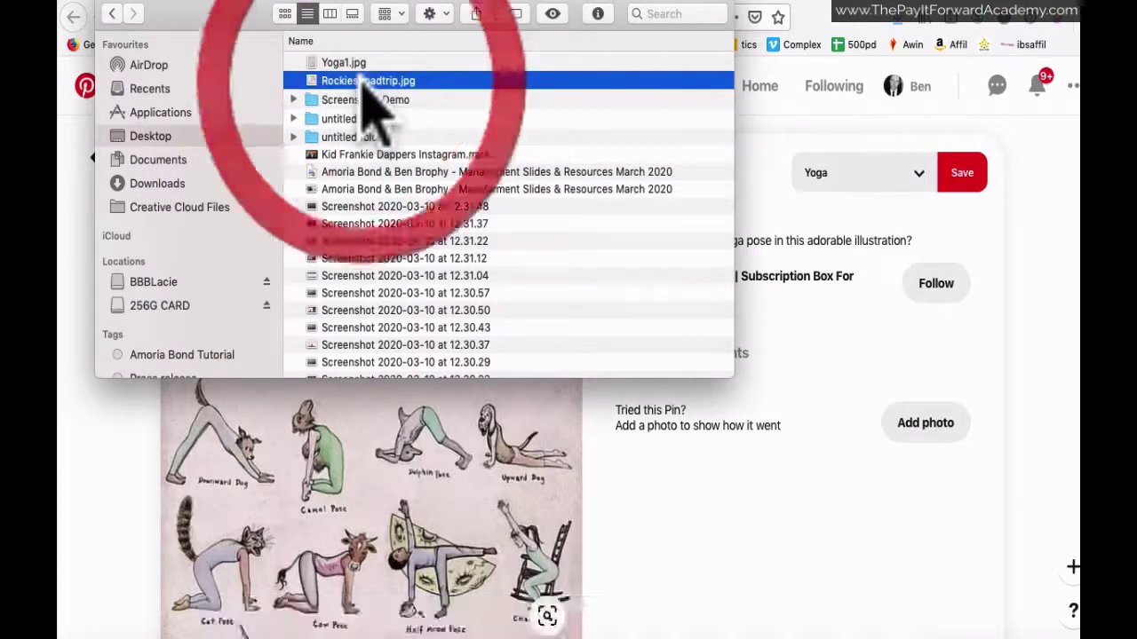
left_click(337, 62, "shift")
left_click_drag(340, 58, 327, 95)
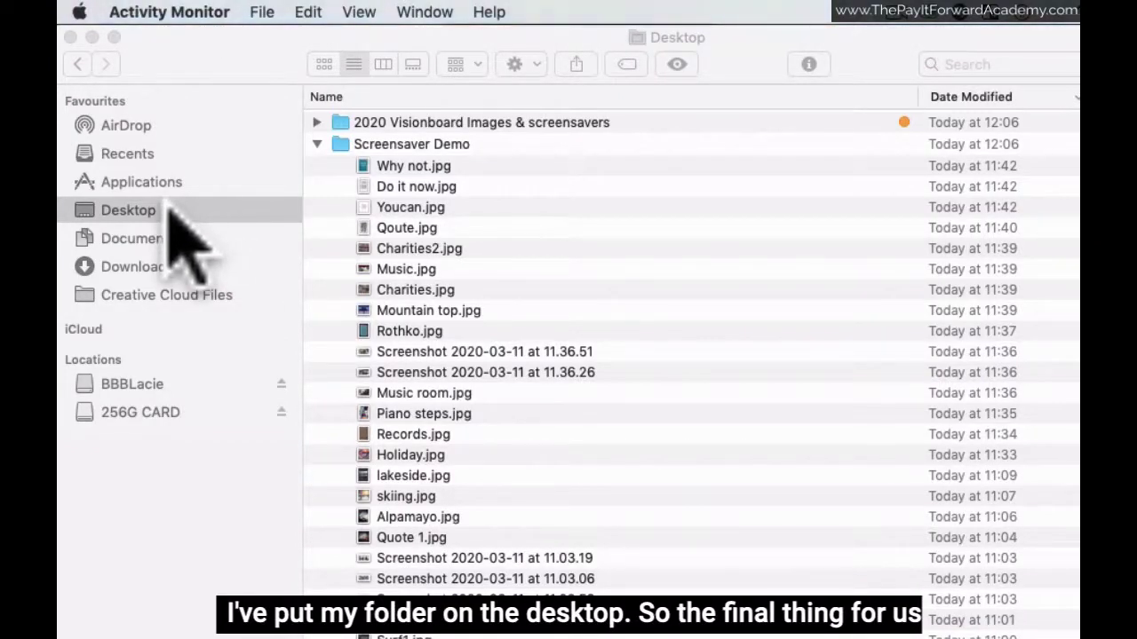
Step: In System Preferences, open the Desktop & Screen Saver settings and add the Desktop's Screensaver Demo folder as the desktop picture source
left_click(76, 11)
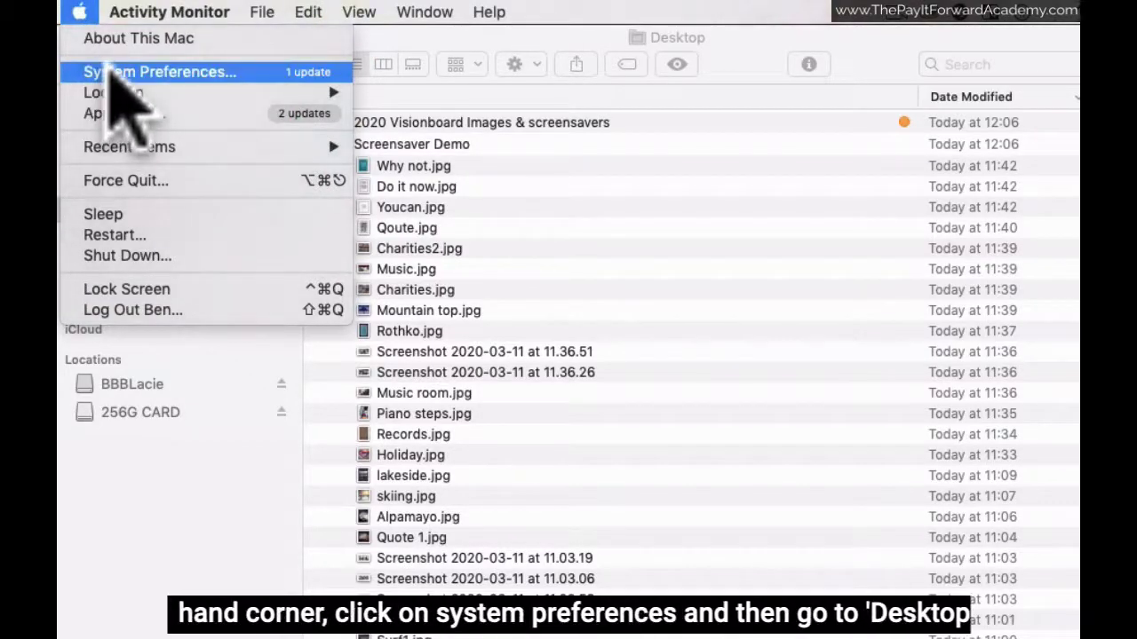
left_click(110, 71)
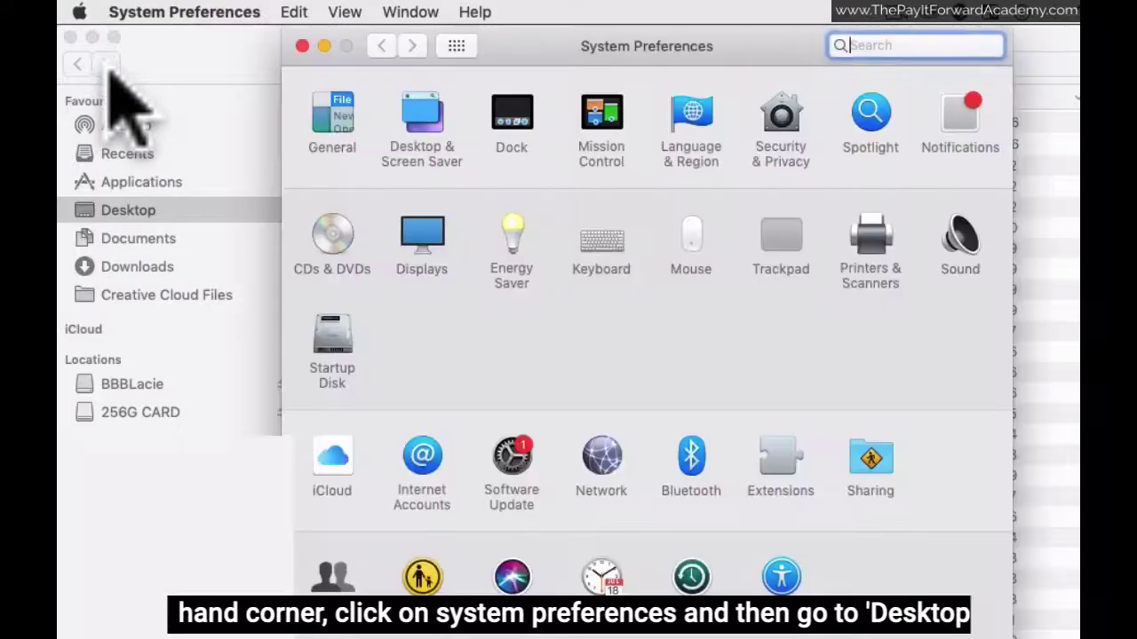
left_click(425, 120)
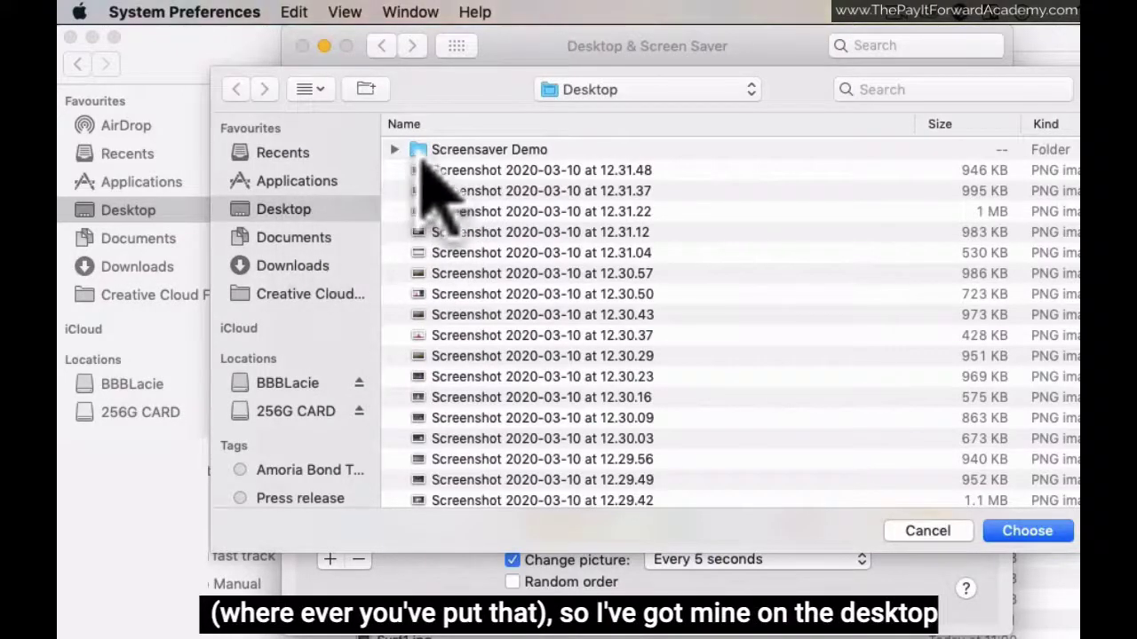
left_click(424, 152)
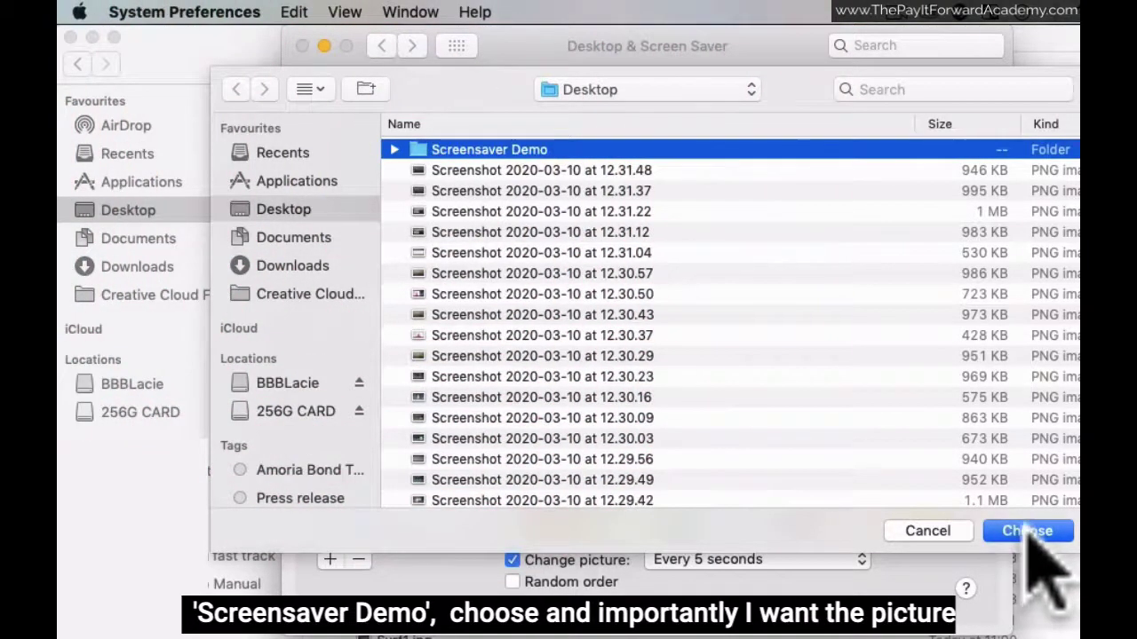
left_click(1028, 531)
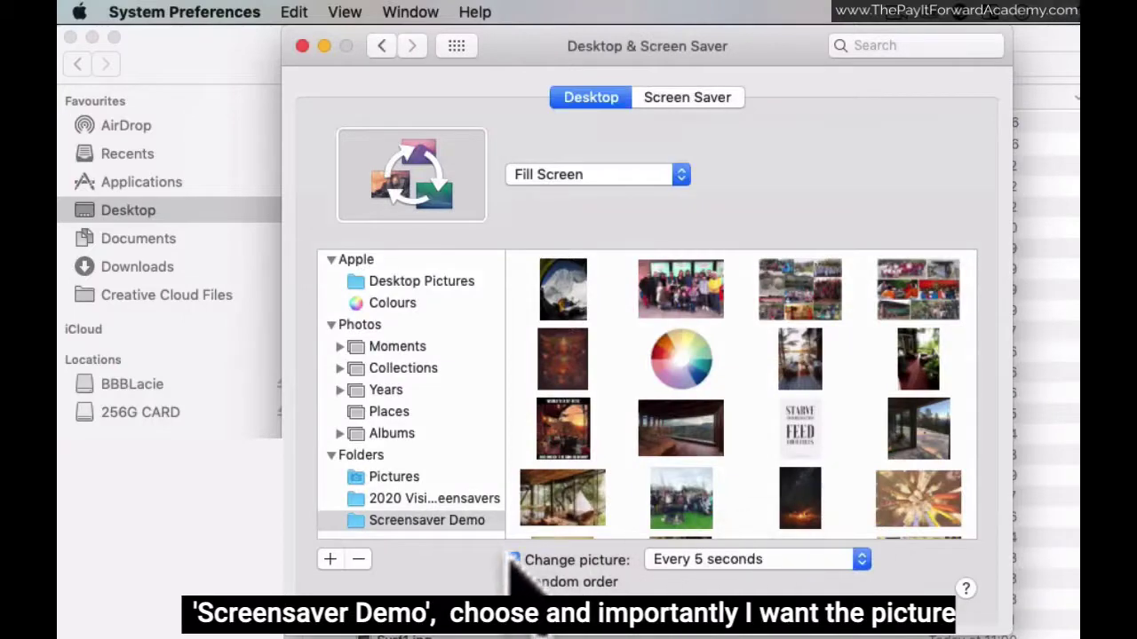
Step: Set the desktop picture to change every 5 seconds in random order
left_click(512, 560)
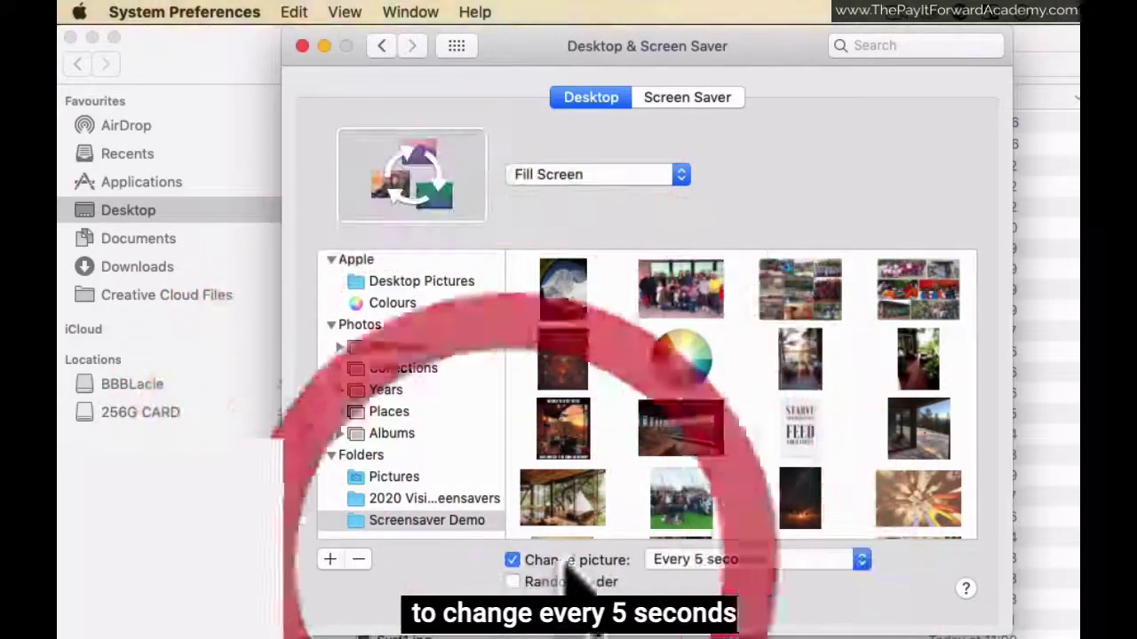
left_click(861, 561)
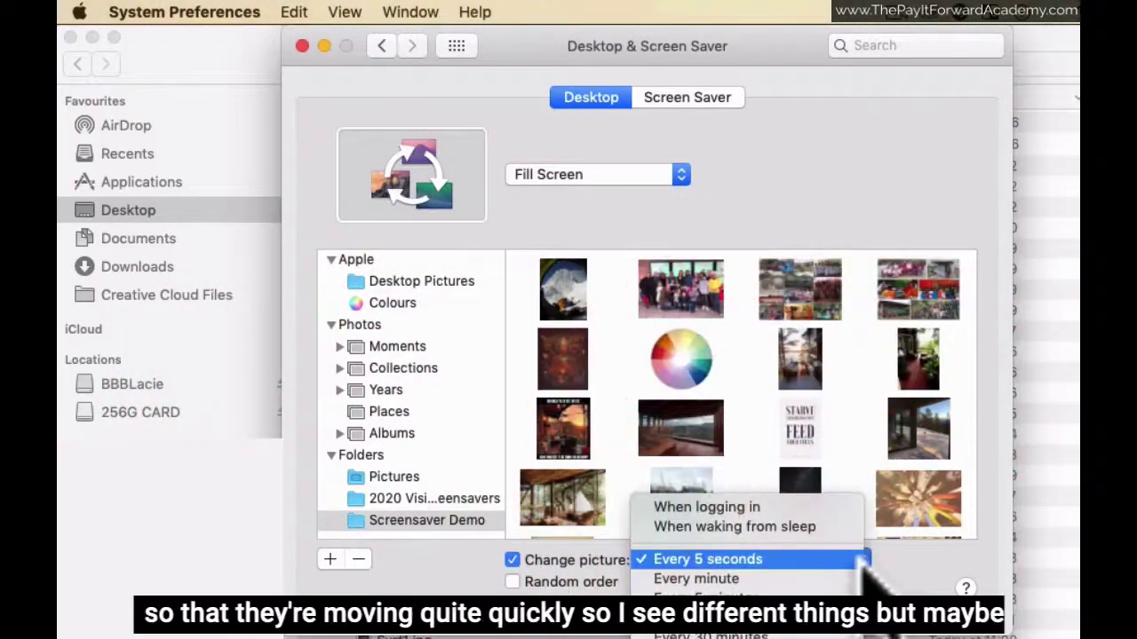
left_click(848, 559)
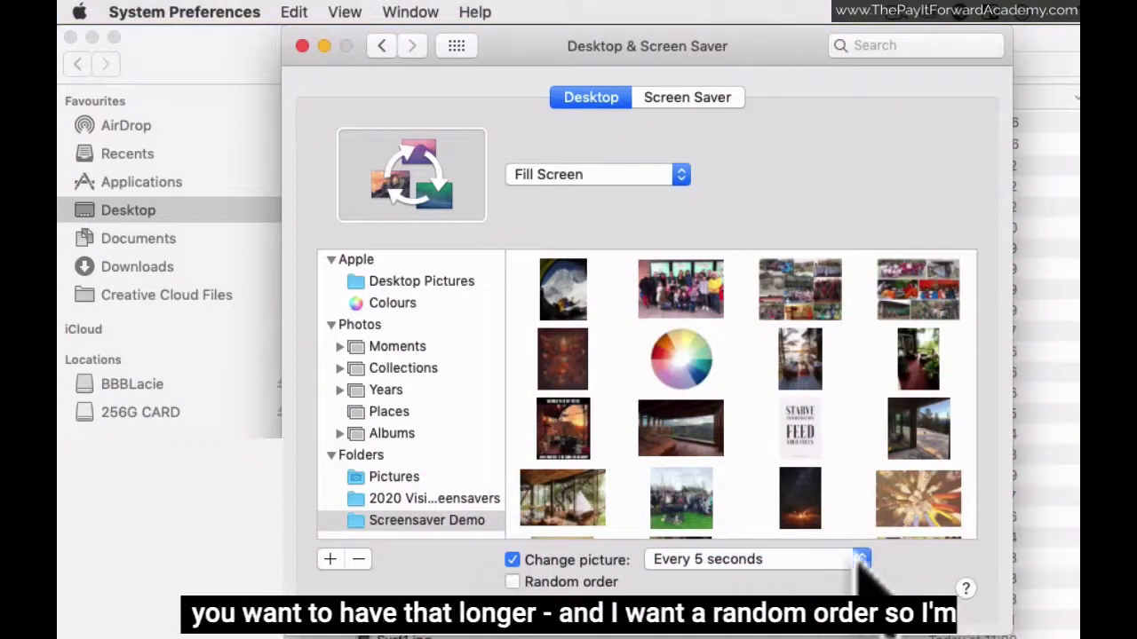
left_click(513, 582)
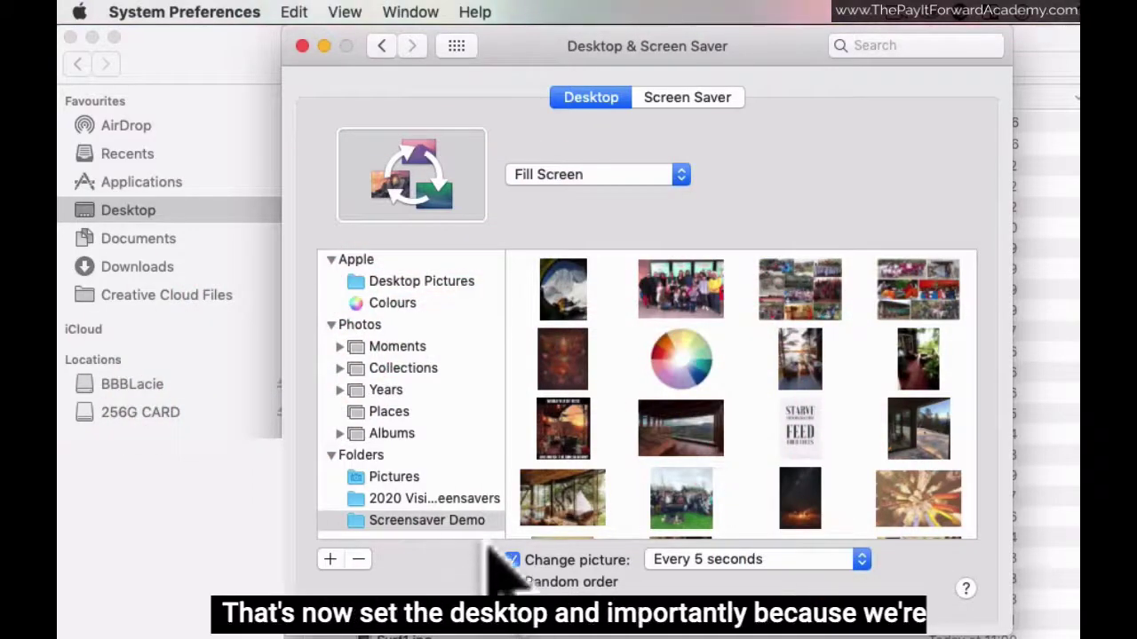
Step: Set the screen saver style to Shifting Tiles, starting after 1 minute
left_click(668, 101)
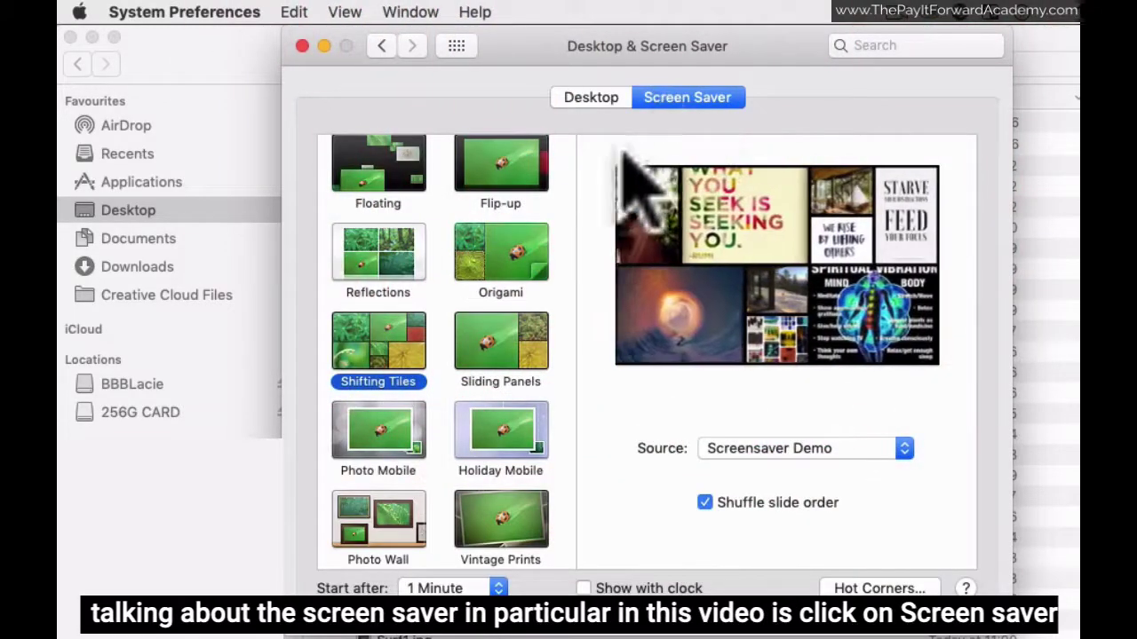
left_click(377, 262)
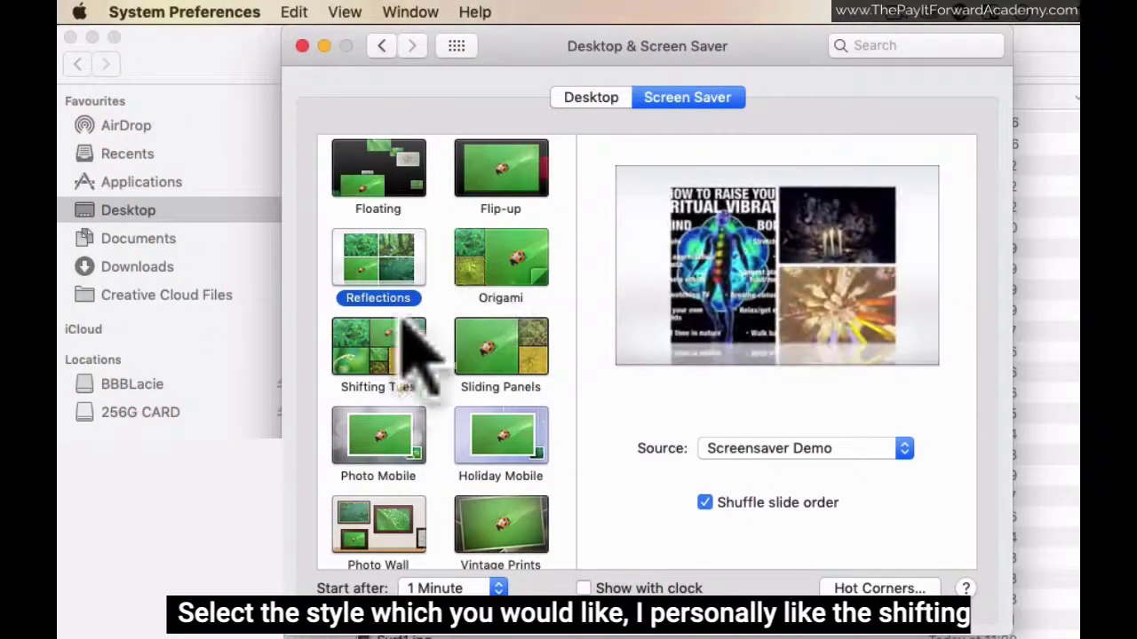
left_click(386, 355)
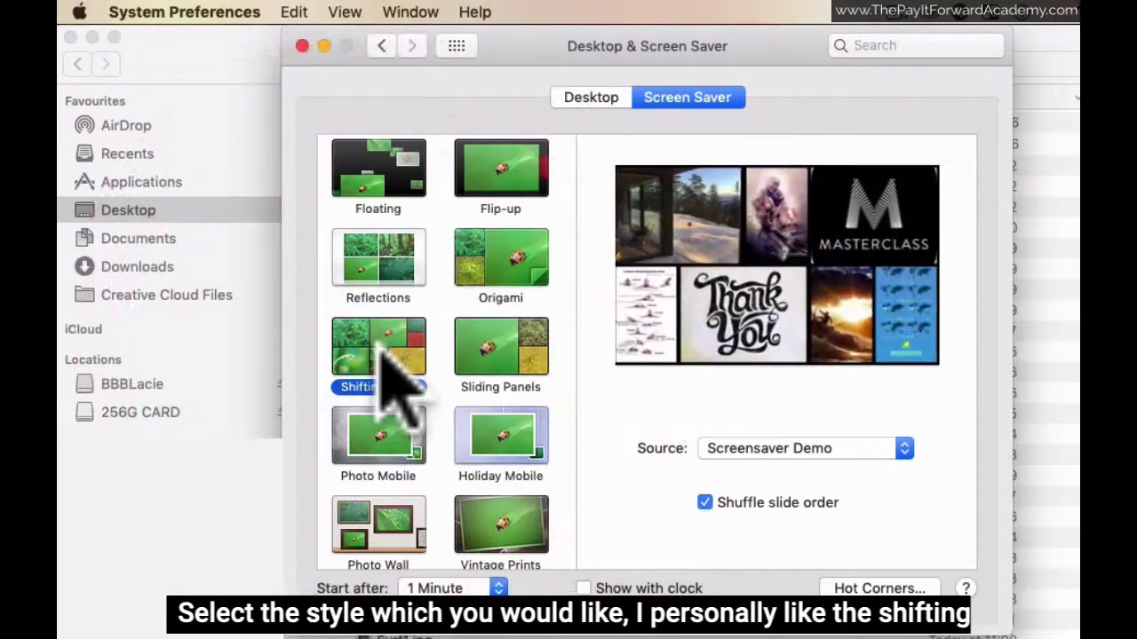
scroll(493, 378, "down", 10)
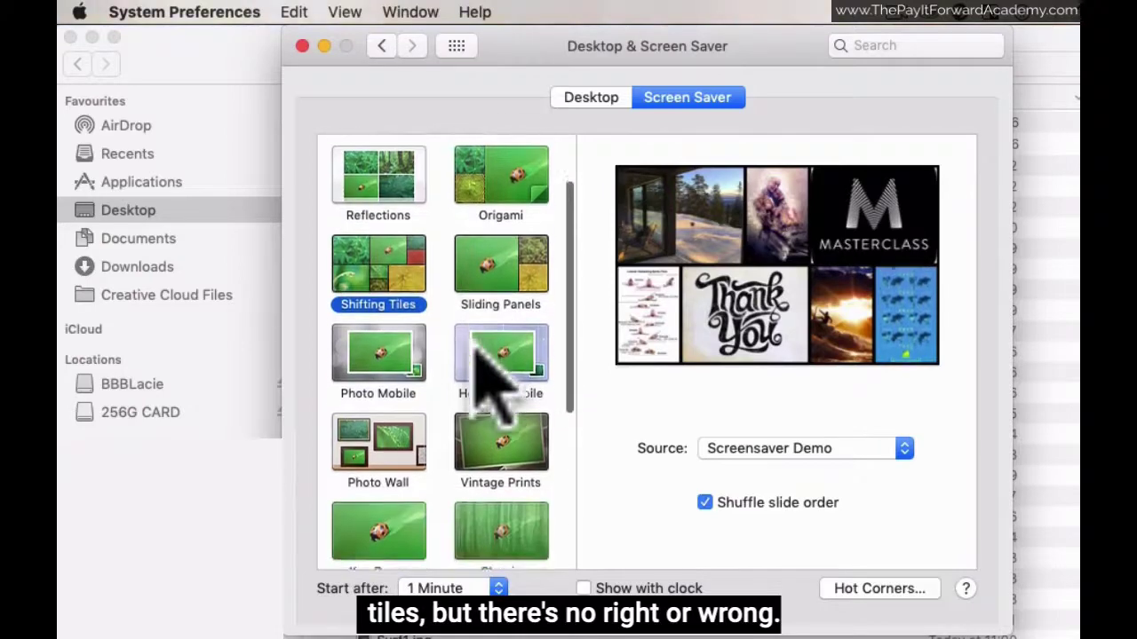
scroll(493, 377, "up", 10)
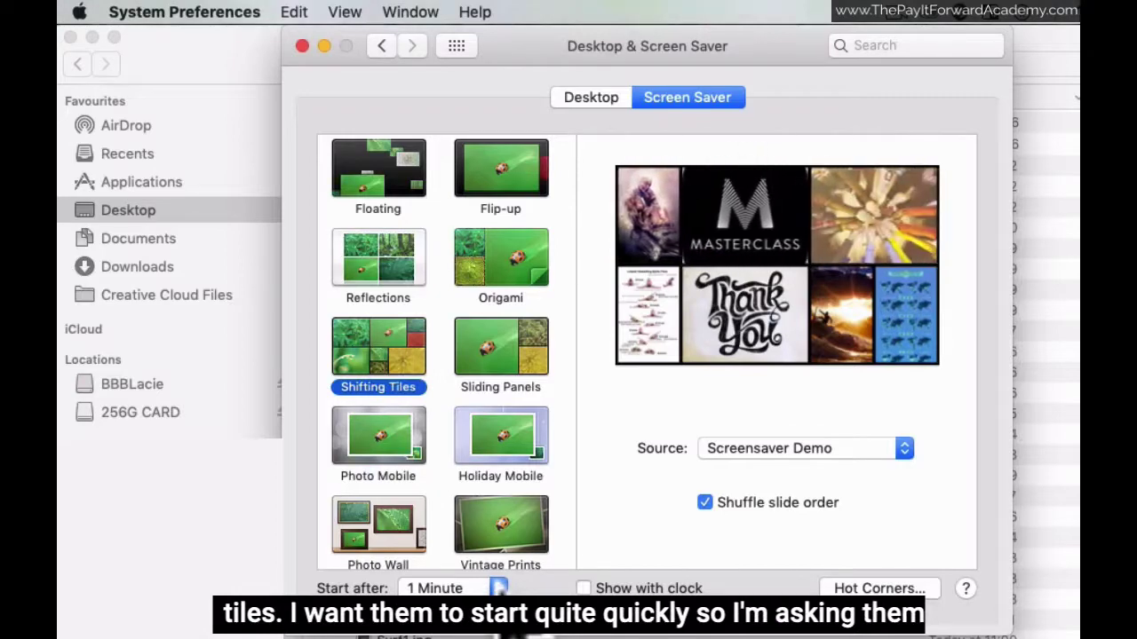
left_click(499, 588)
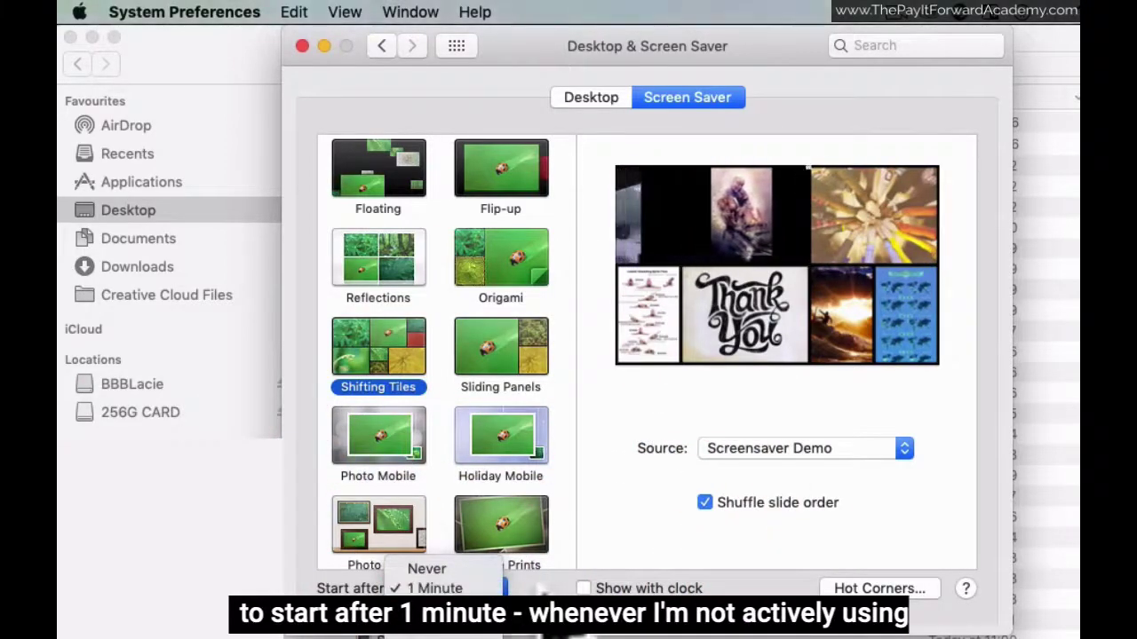
left_click(435, 588)
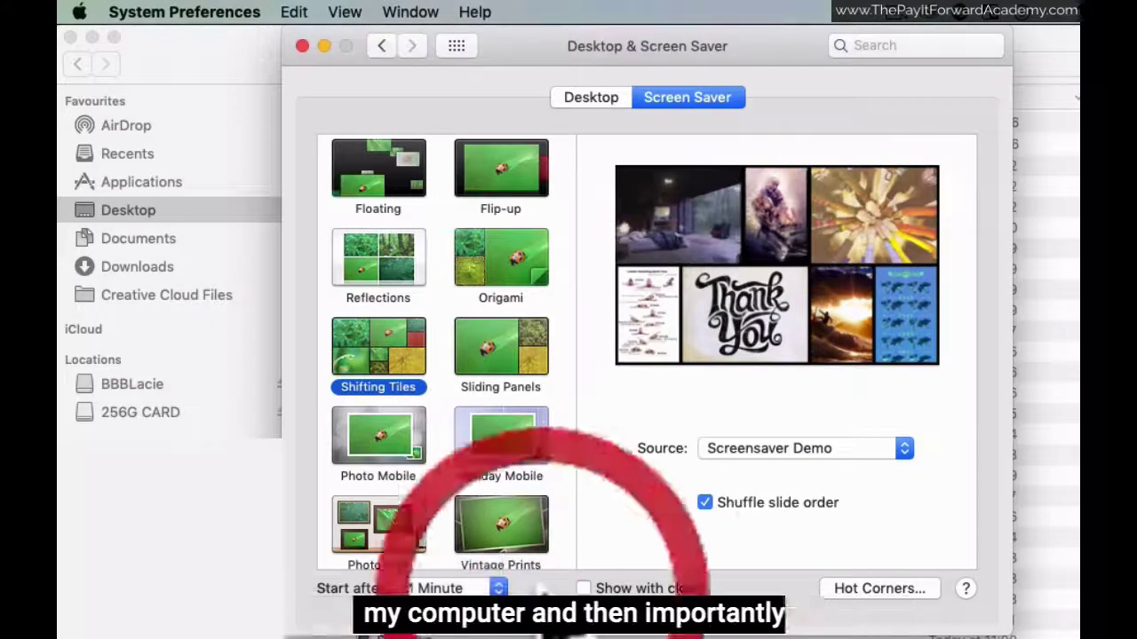
Step: Choose the Desktop's Screensaver Demo folder as the screen saver source and have its slide order shuffled
left_click(904, 448)
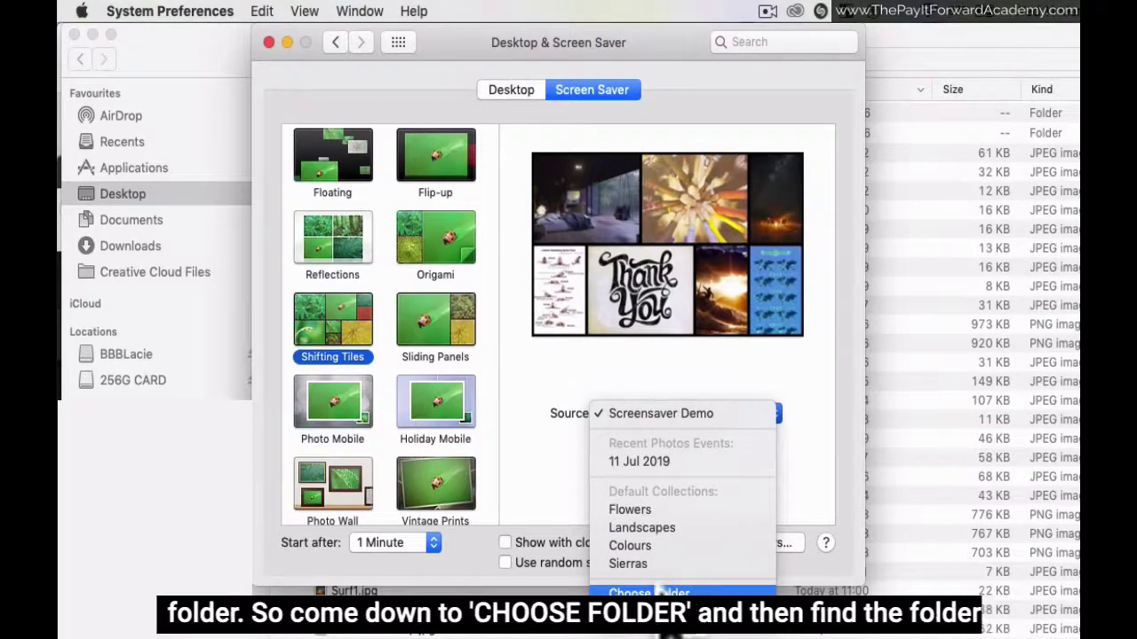
left_click(657, 592)
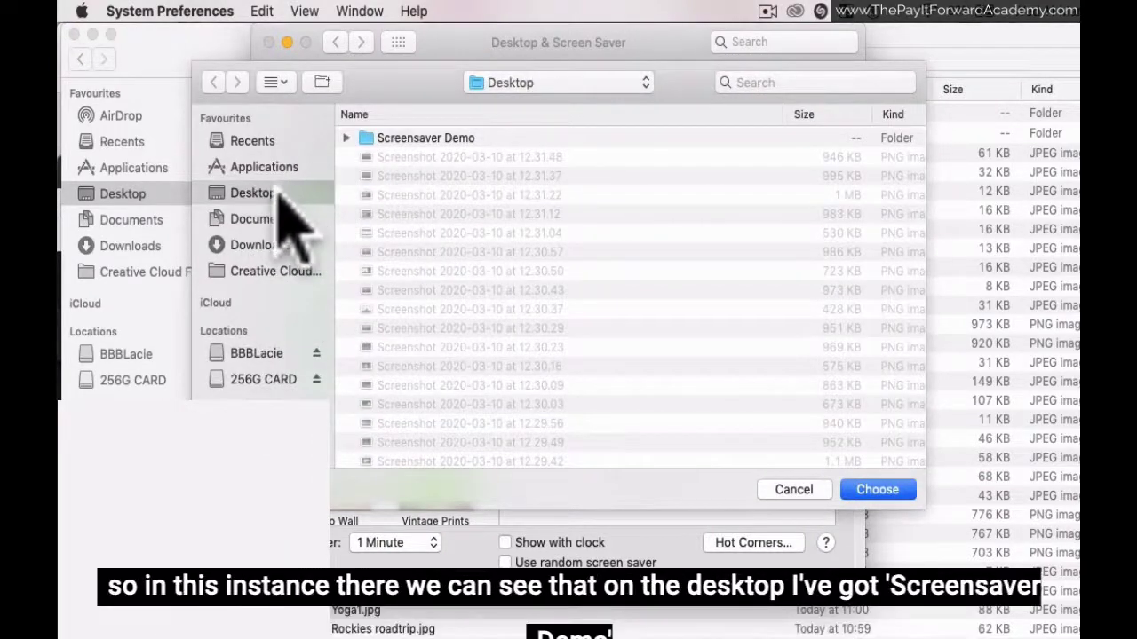
left_click(349, 138)
left_click(346, 139)
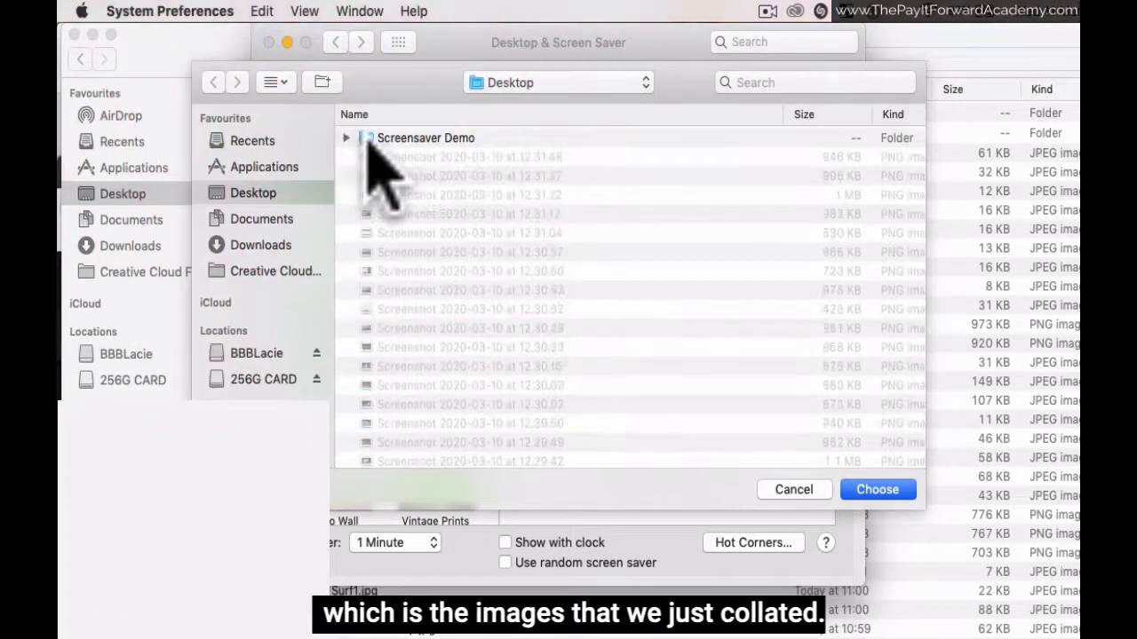
left_click(373, 140)
left_click(875, 489)
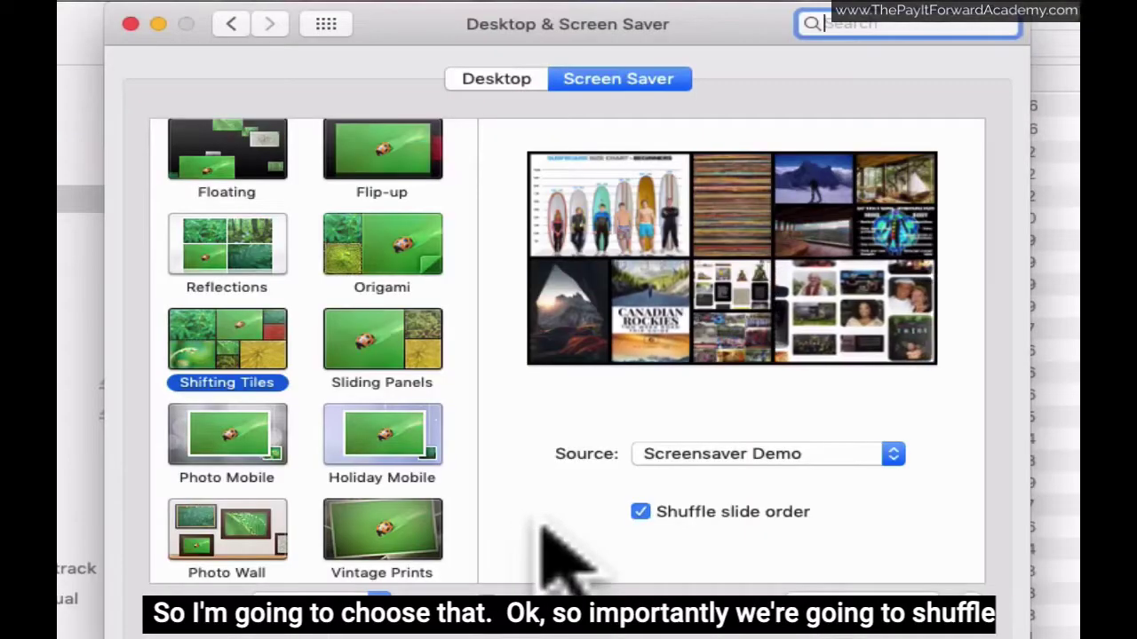
left_click(641, 513)
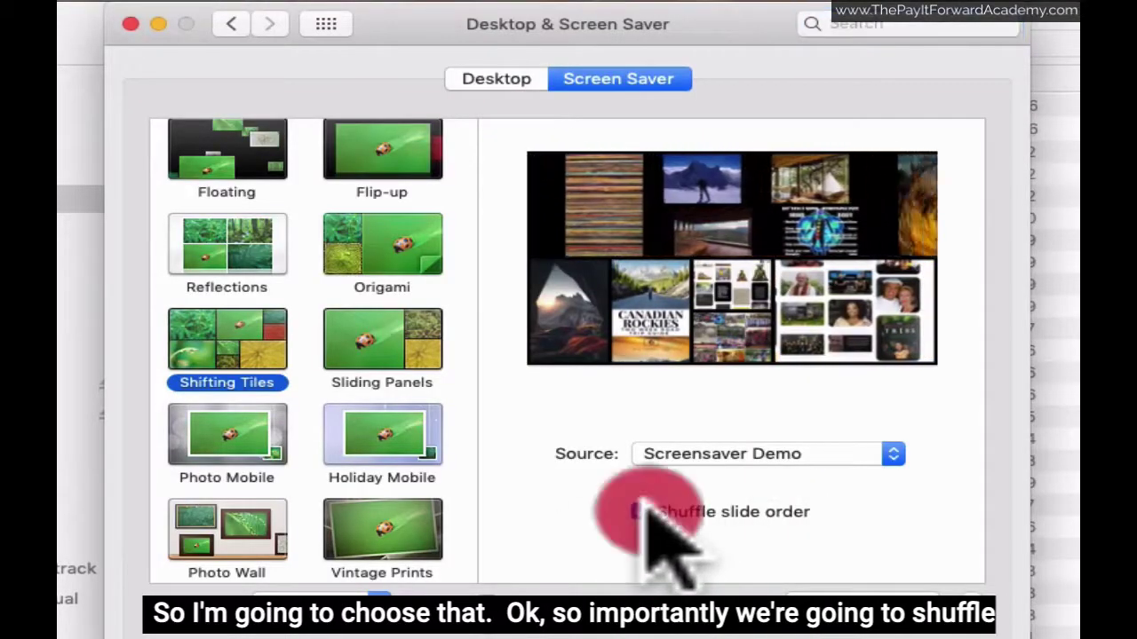
left_click(641, 512)
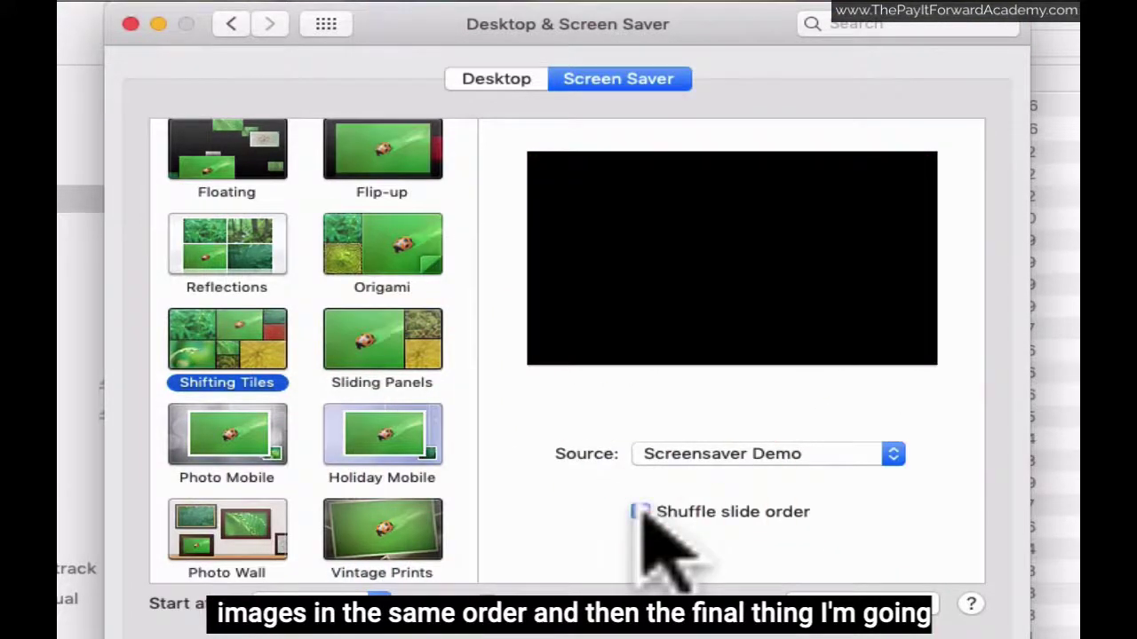
Step: Have the screen saver's slide order shuffled and assign Start Screen Saver to the top-left hot corner
left_click(640, 512)
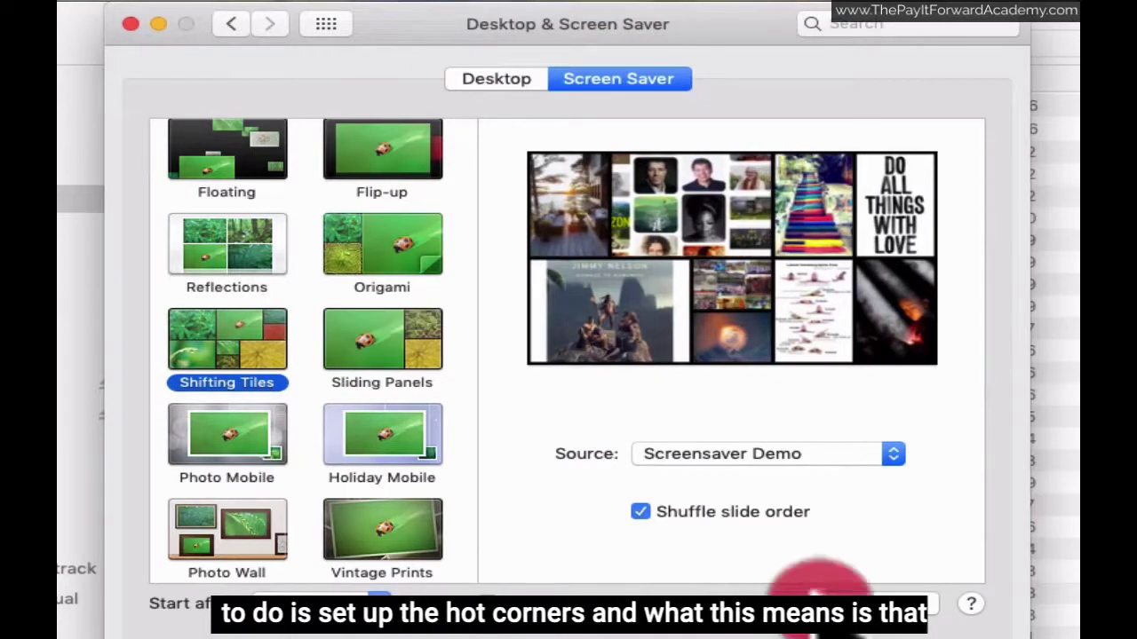
left_click(862, 604)
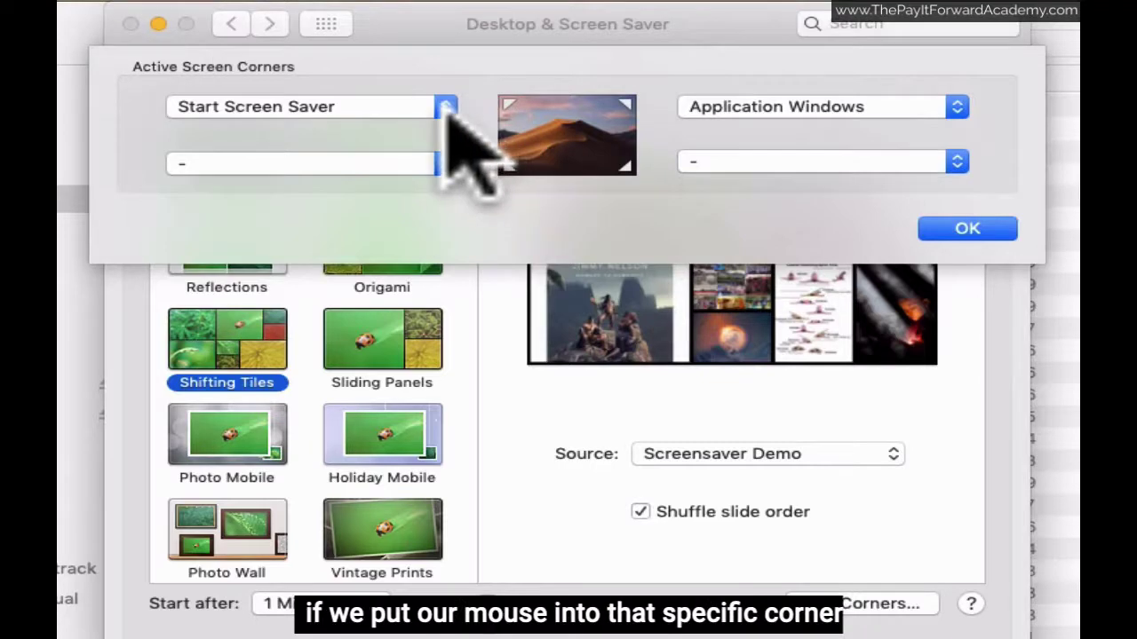
left_click(444, 106)
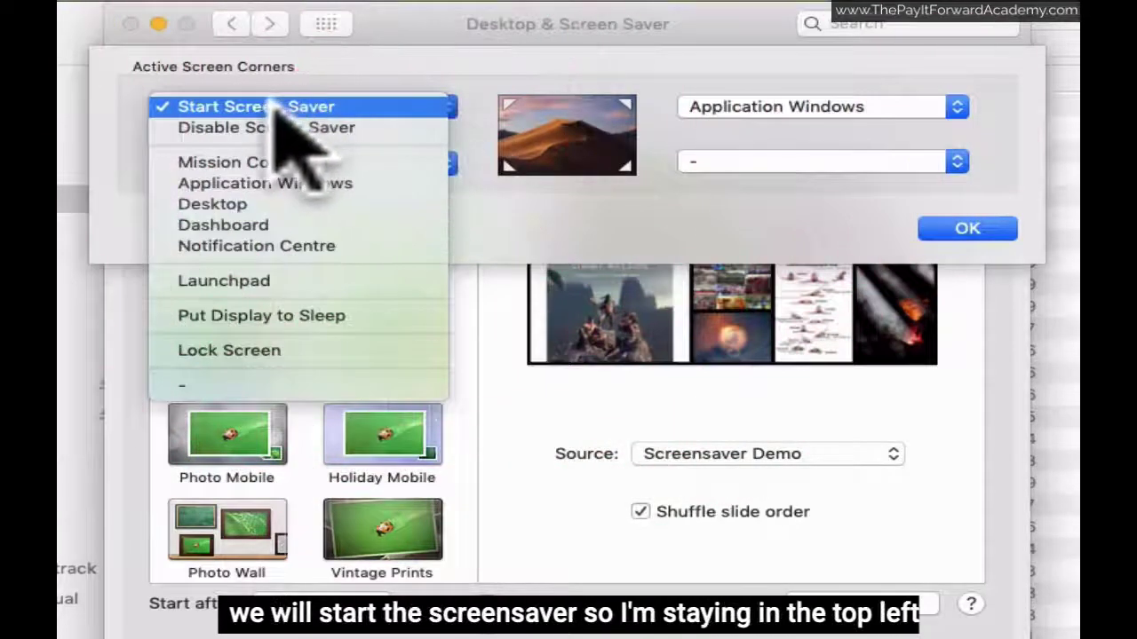
left_click(462, 71)
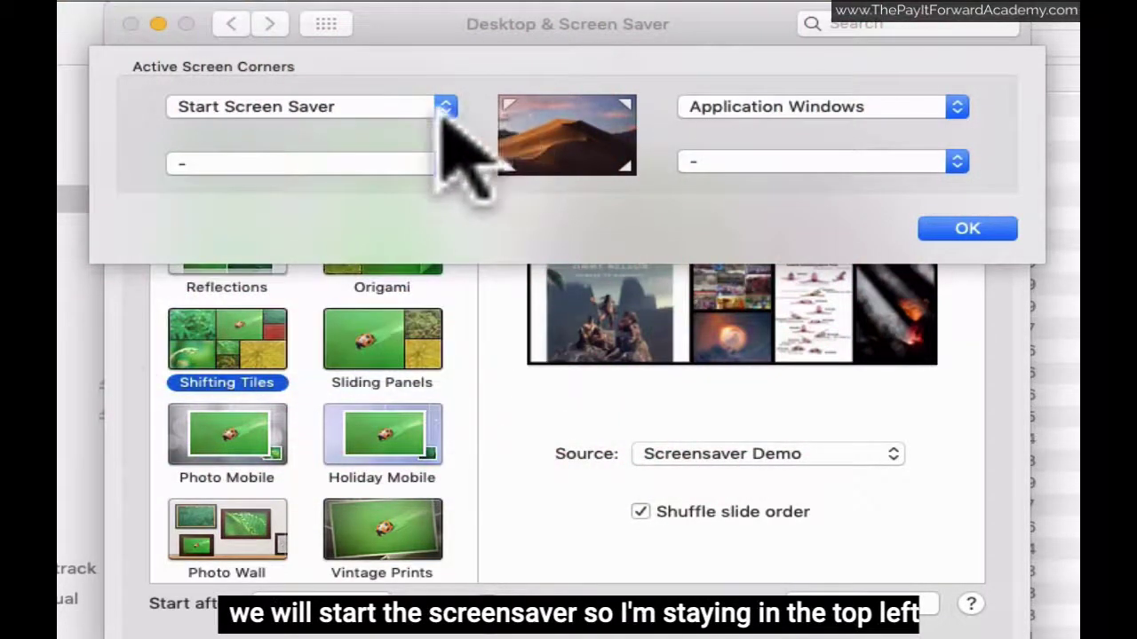
left_click(440, 106)
left_click(345, 110)
left_click(964, 231)
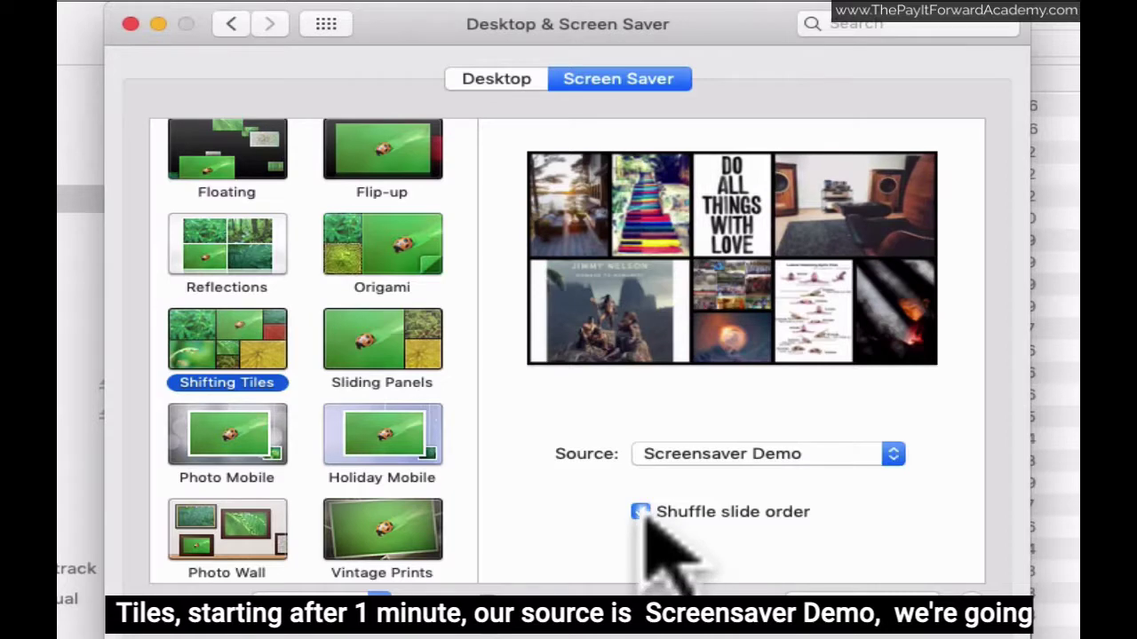
Step: Review the hot corner assignments and test the screen saver by triggering it from the display's top-left corner
left_click(848, 609)
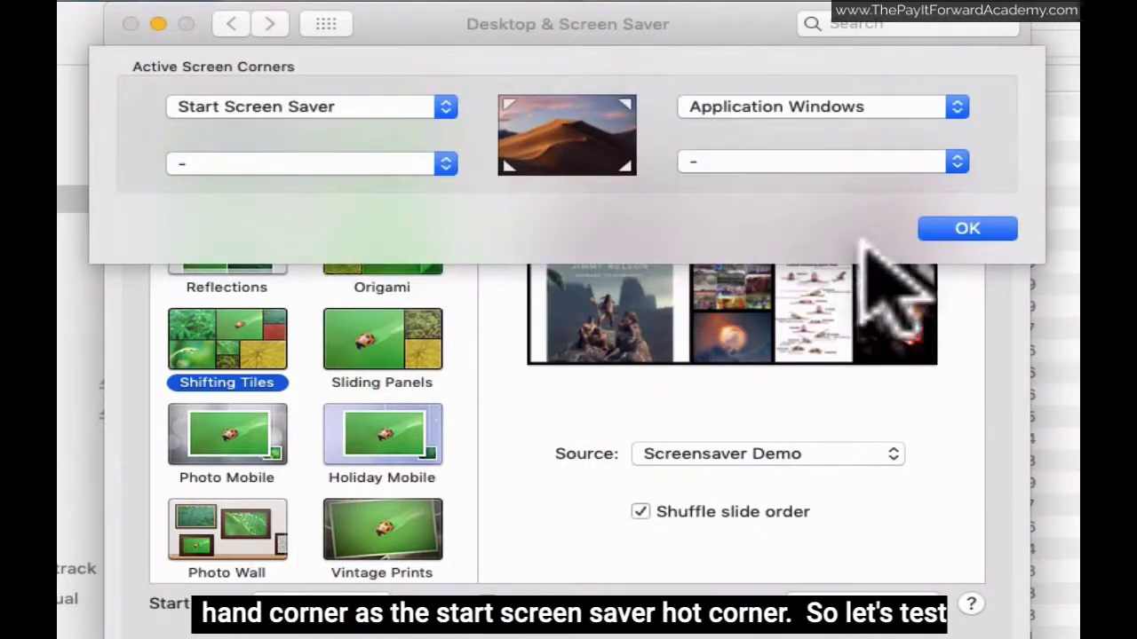
left_click(957, 229)
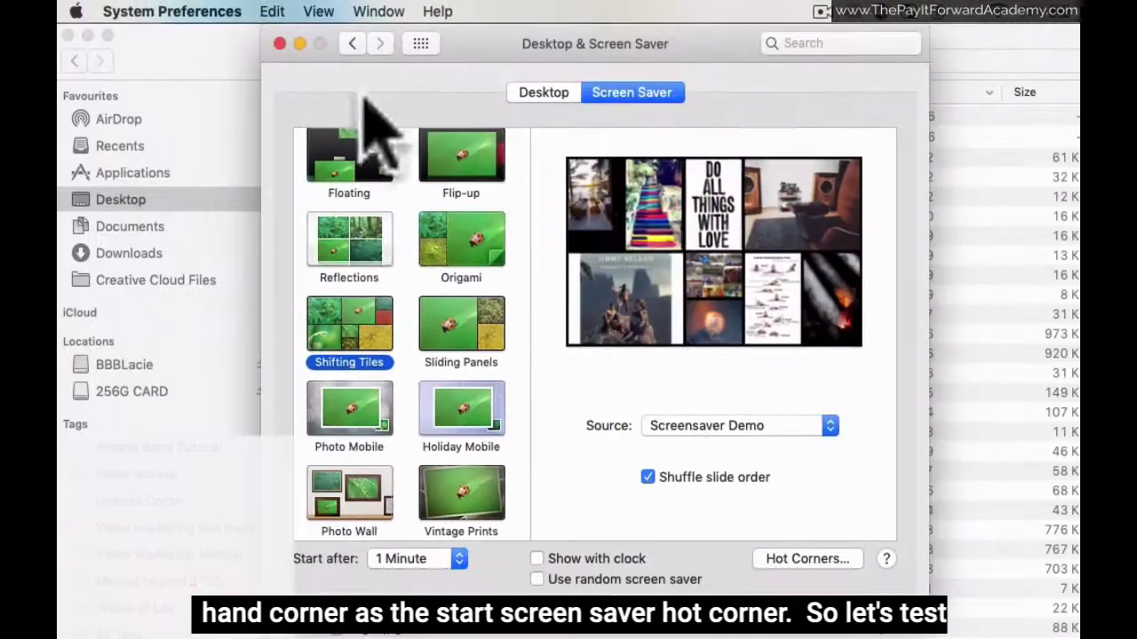
mouse_move(59, 2)
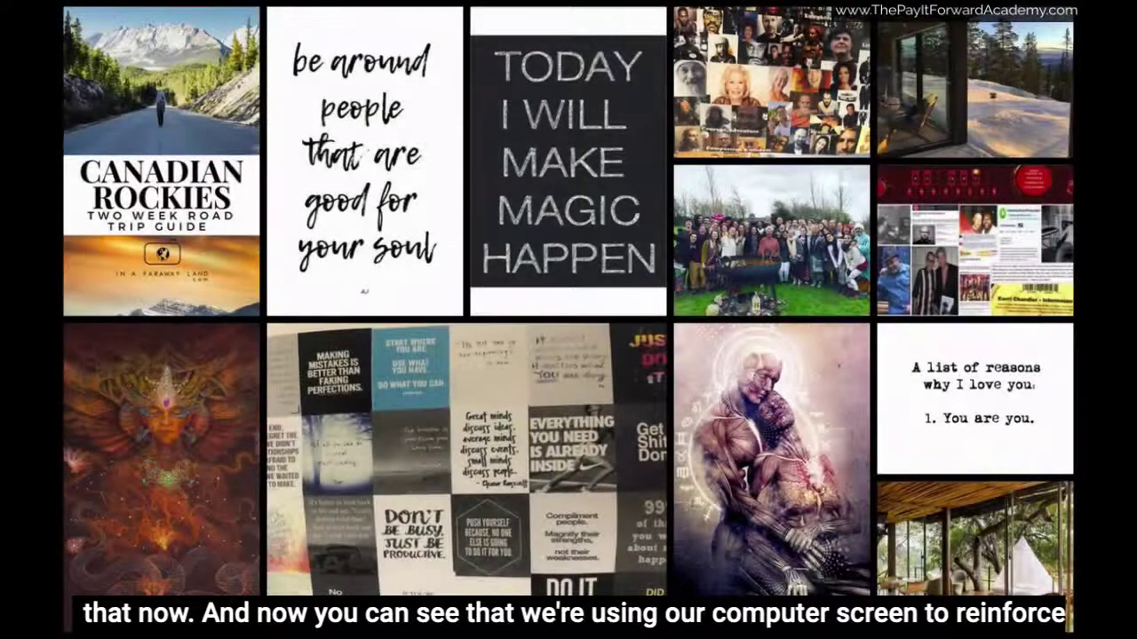